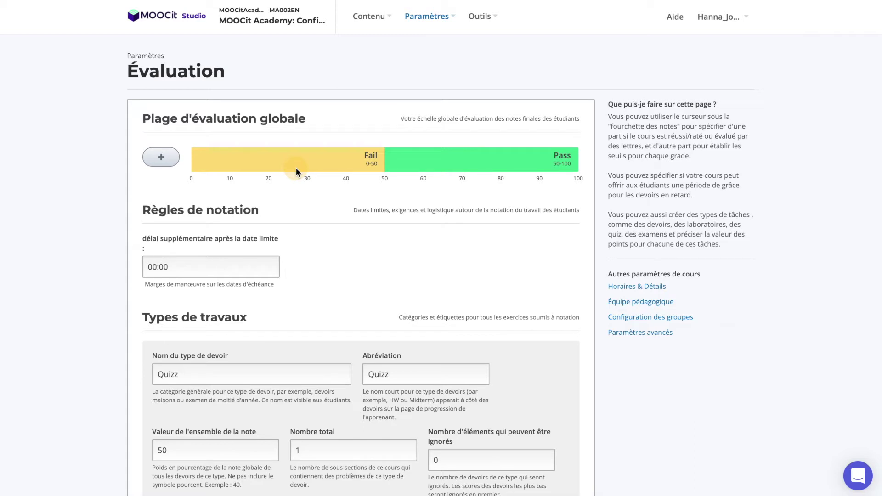
# Add a third grade range with the failing threshold at 42, and remove the added range again
pyautogui.click(160, 158)
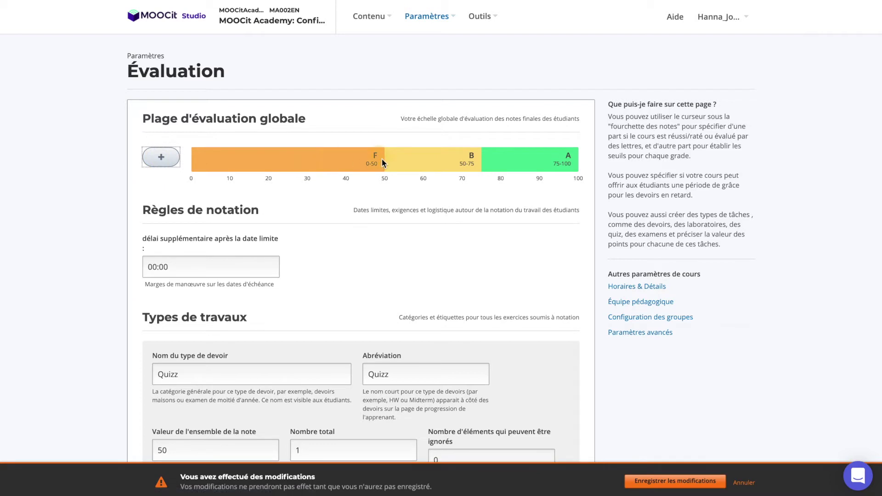
pyautogui.moveTo(385, 160); pyautogui.dragTo(354, 167)
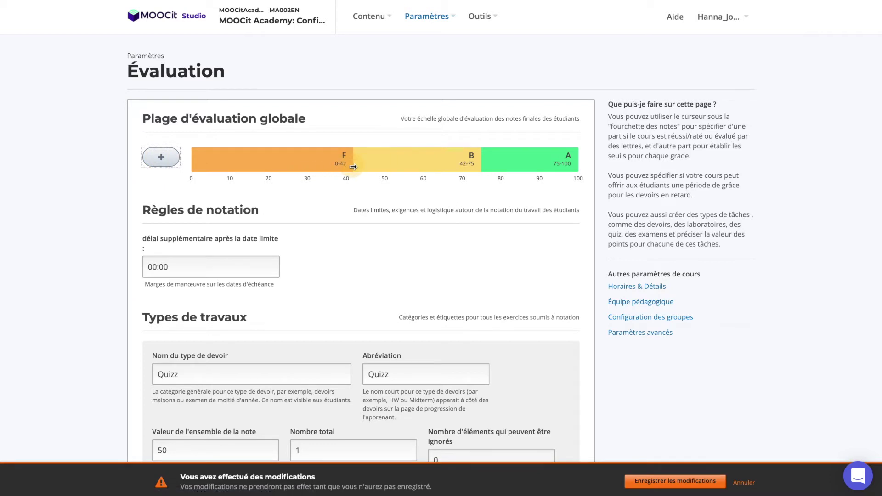
pyautogui.click(478, 141)
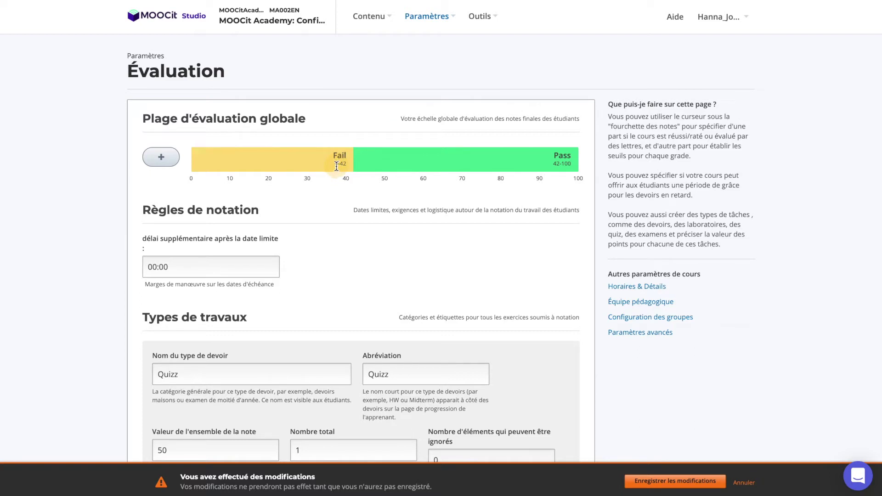
# Set the pass threshold to 95 and the grace period after the deadline to 00:15
pyautogui.moveTo(352, 159); pyautogui.dragTo(558, 163)
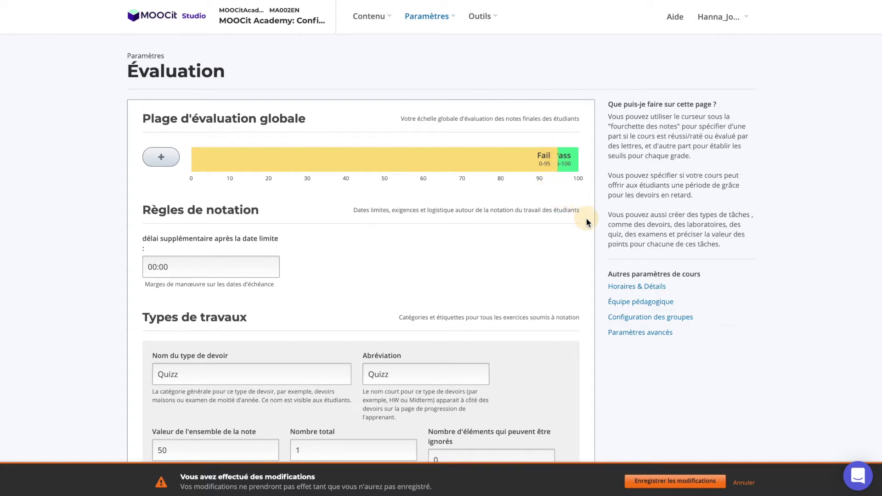
pyautogui.scroll(-3, 587, 223)
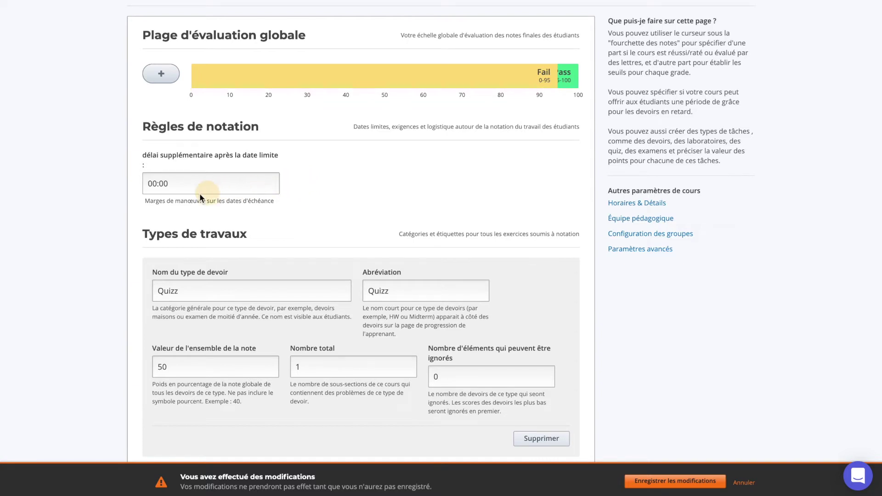
pyautogui.click(175, 186)
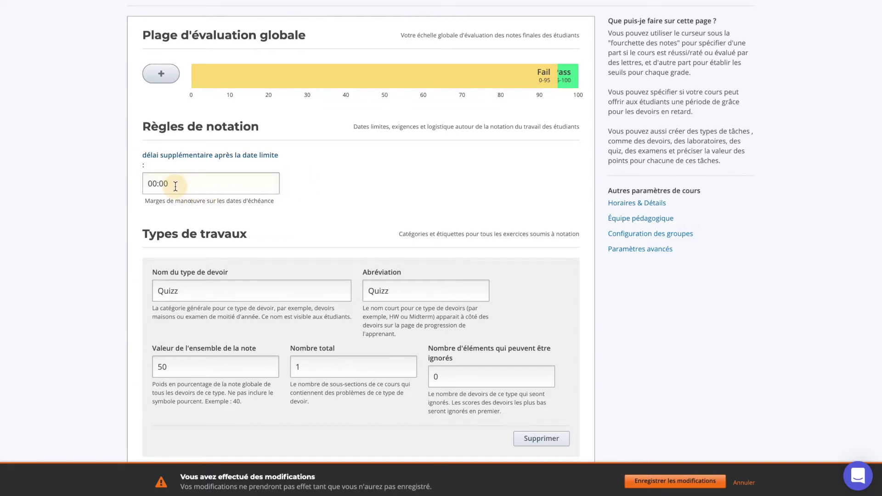
pyautogui.press('BackSpace')
pyautogui.press('BackSpace')
pyautogui.write('15')
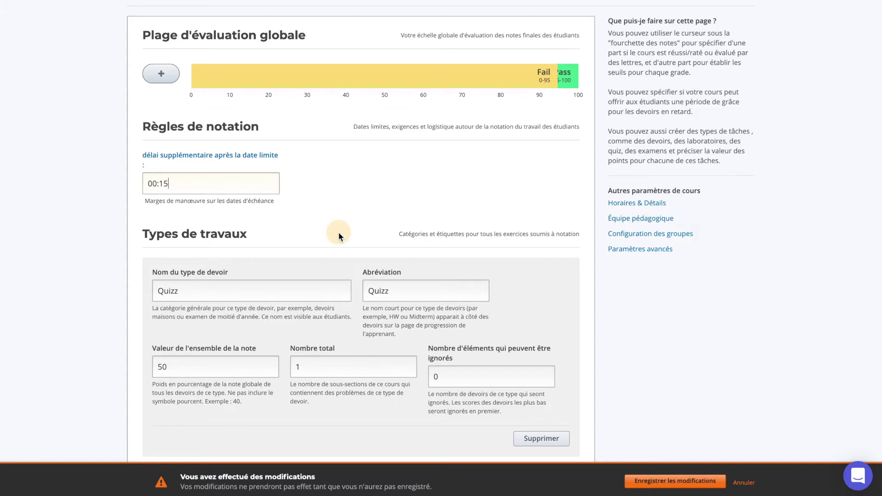
# Delete the existing Quizz and Examen Final assignment types
pyautogui.scroll(-3, 340, 237)
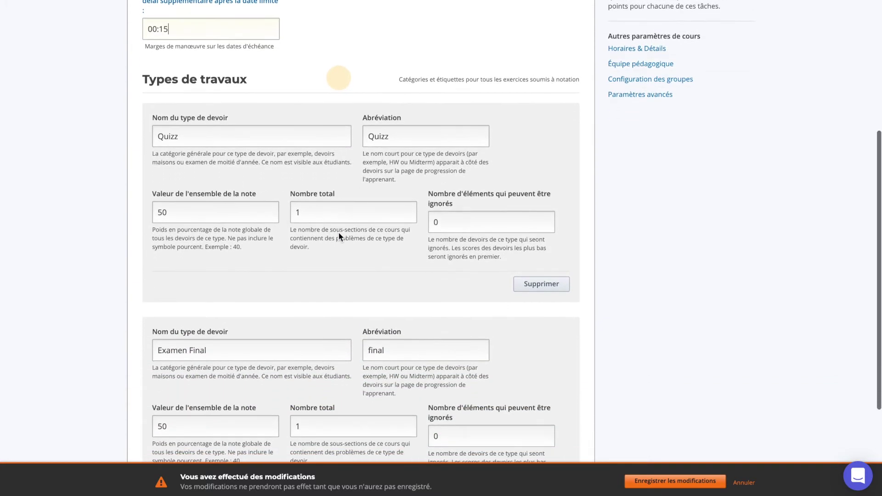
pyautogui.scroll(-2, 339, 235)
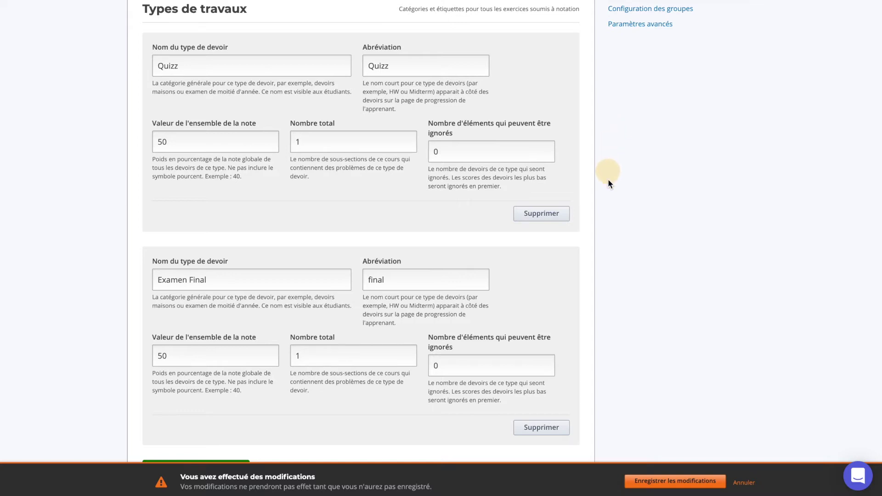
pyautogui.click(551, 216)
pyautogui.click(541, 336)
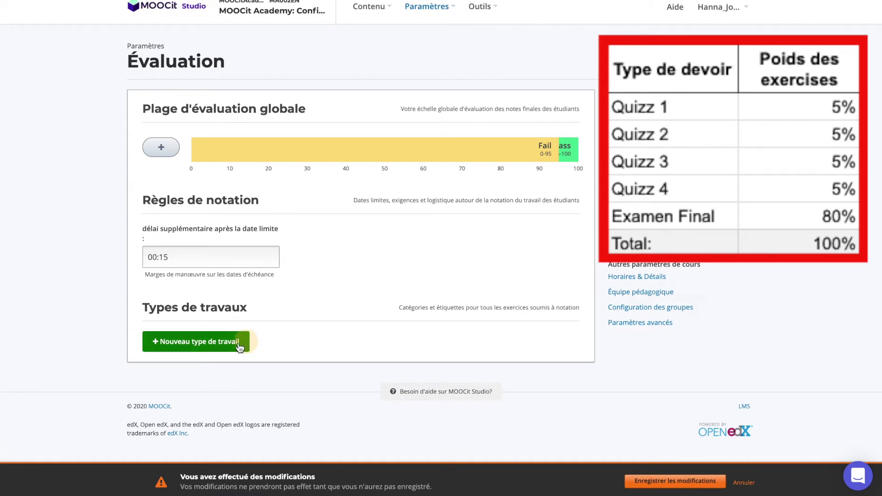
# Create a new assignment type named Quizz with the abbreviation quizz
pyautogui.click(217, 343)
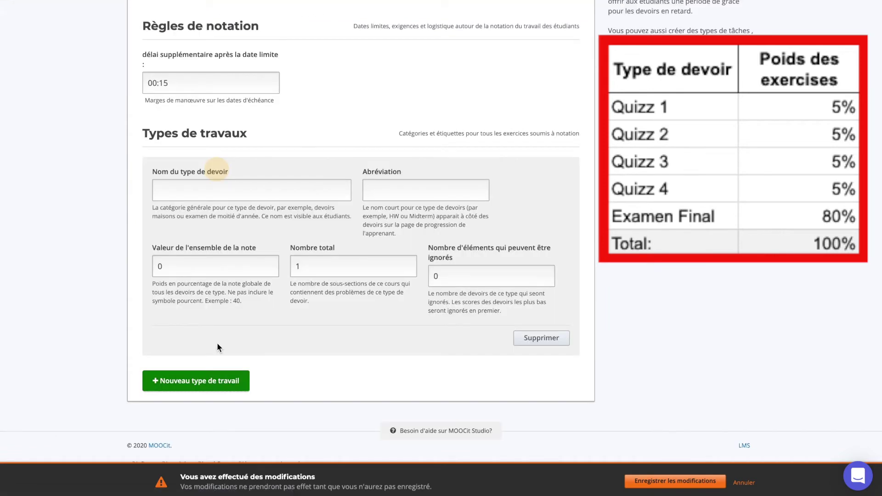
pyautogui.click(221, 197)
pyautogui.write('Quizz')
pyautogui.press('Tab')
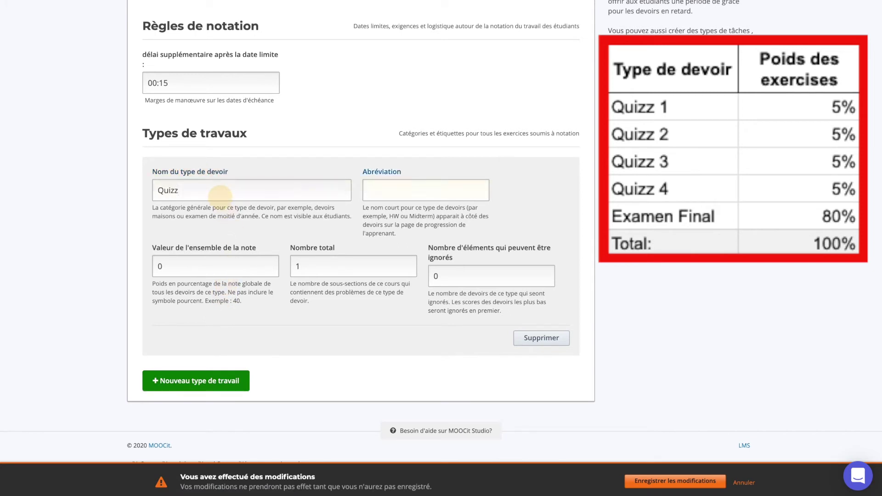
pyautogui.write('quizz')
# Set the Quizz type's weight of the total grade to 20 and its total number to 4
pyautogui.click(183, 267)
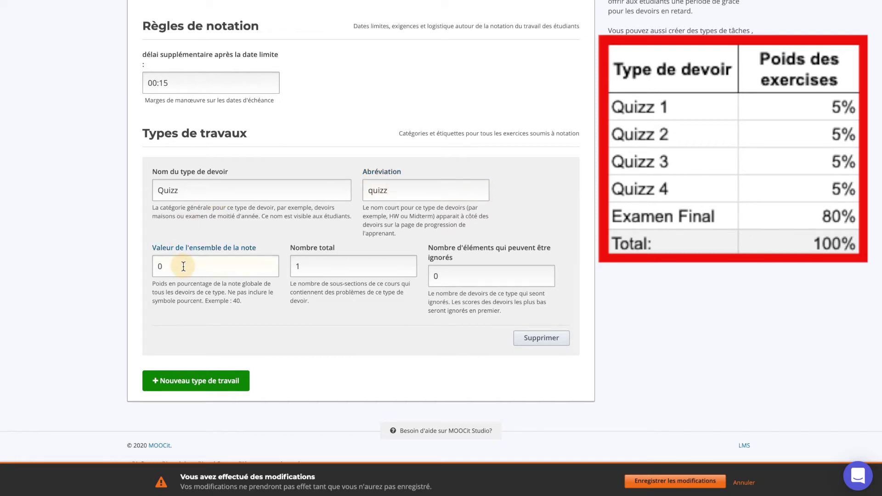
pyautogui.press('BackSpace')
pyautogui.write('20')
pyautogui.click(321, 267)
pyautogui.press('BackSpace')
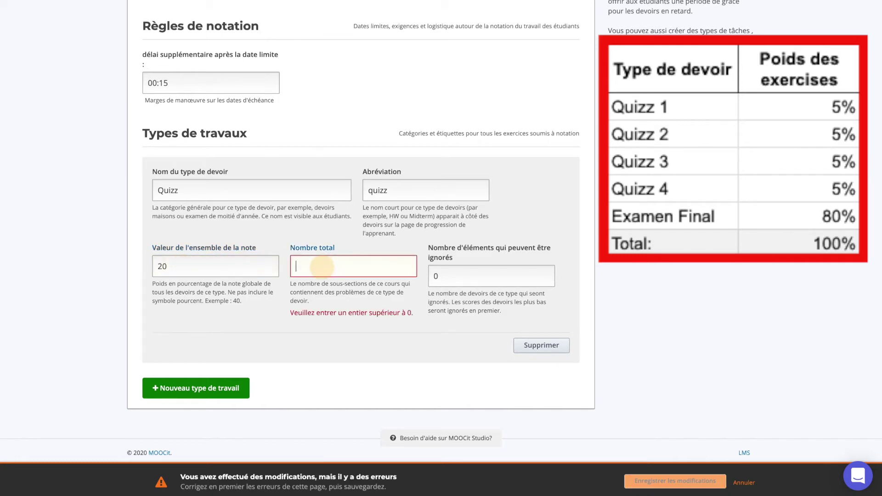
pyautogui.write('4')
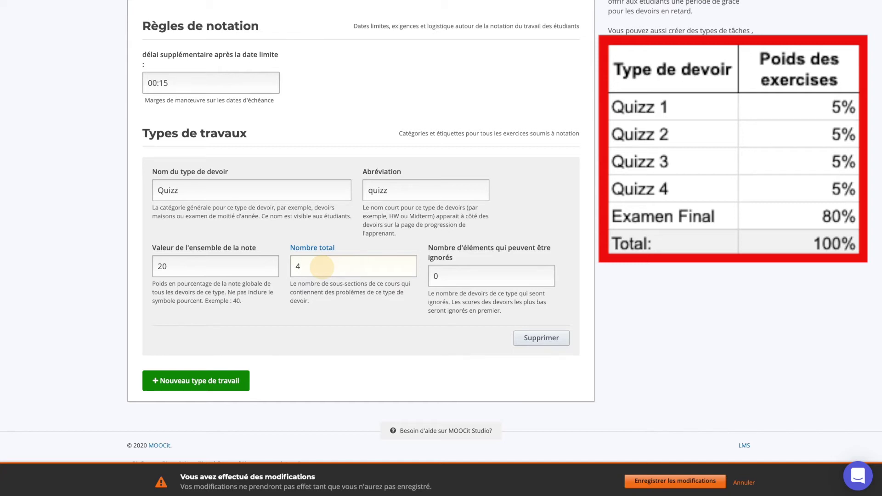
# Try 2 as the number of droppable Quizz assignments, and return the value to 0
pyautogui.click(438, 276)
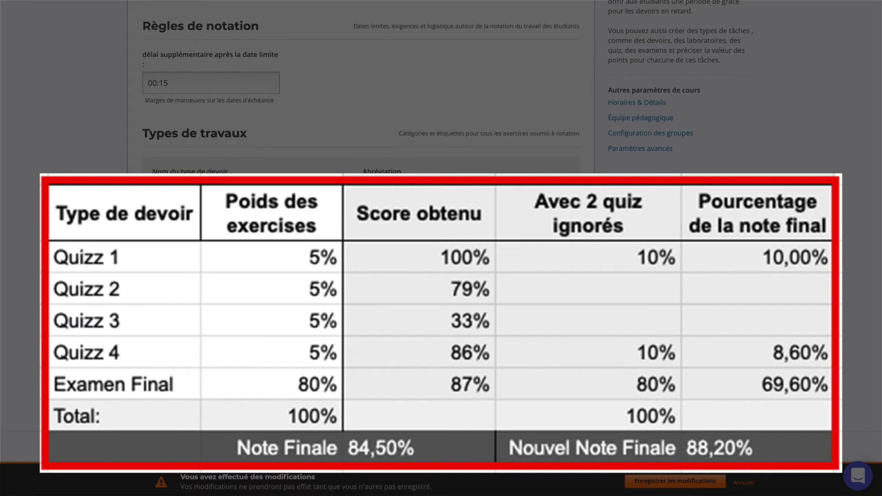
pyautogui.press('BackSpace')
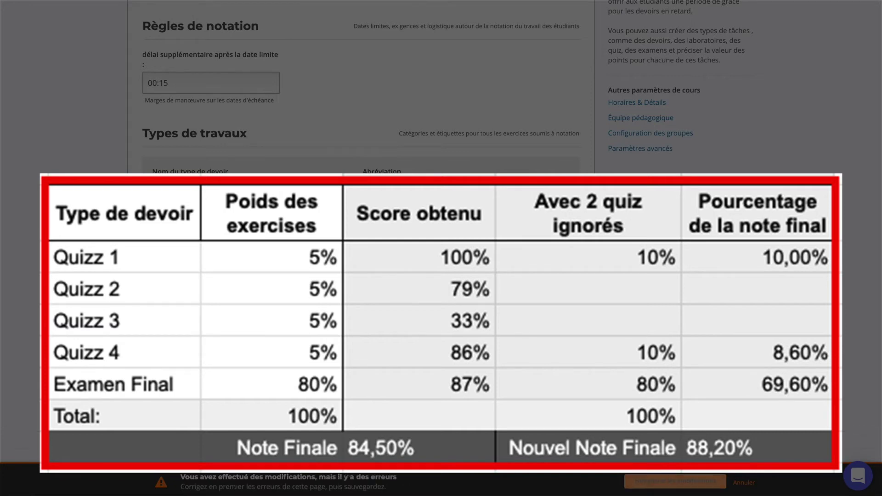
pyautogui.write('2')
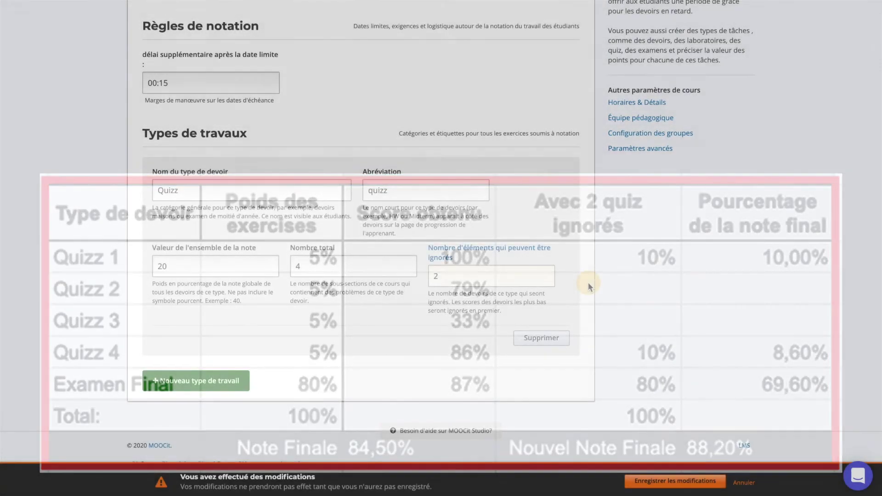
pyautogui.press('BackSpace')
pyautogui.write('0')
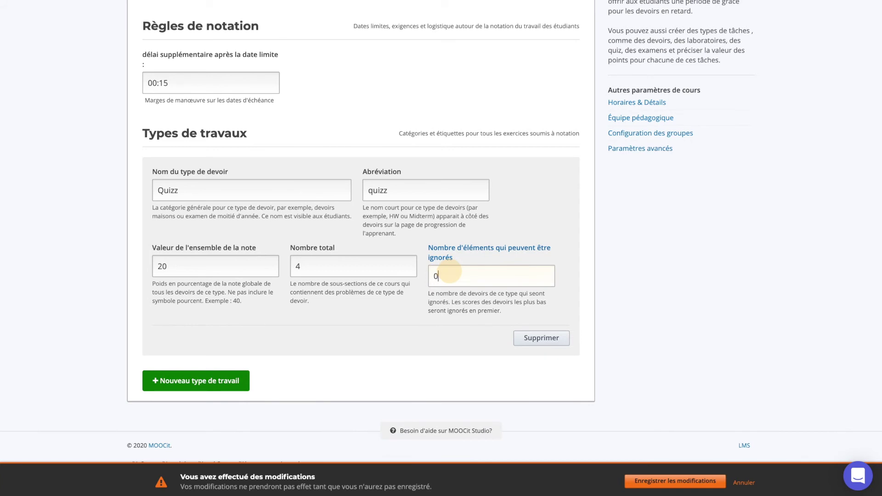
# Add an assignment type named Examen Final, abbreviated final, with a weight of 80, and save the grading changes
pyautogui.click(228, 386)
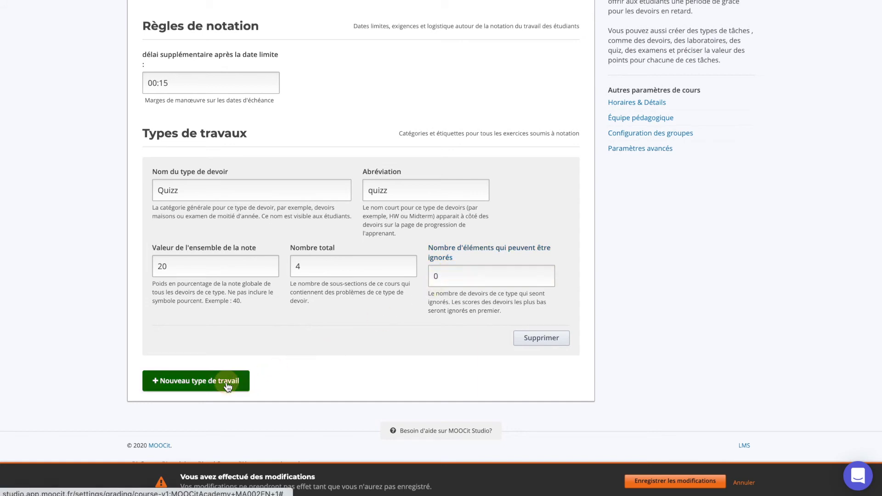
pyautogui.click(264, 188)
pyautogui.write('Examen Final')
pyautogui.press('Tab')
pyautogui.write('final')
pyautogui.click(192, 261)
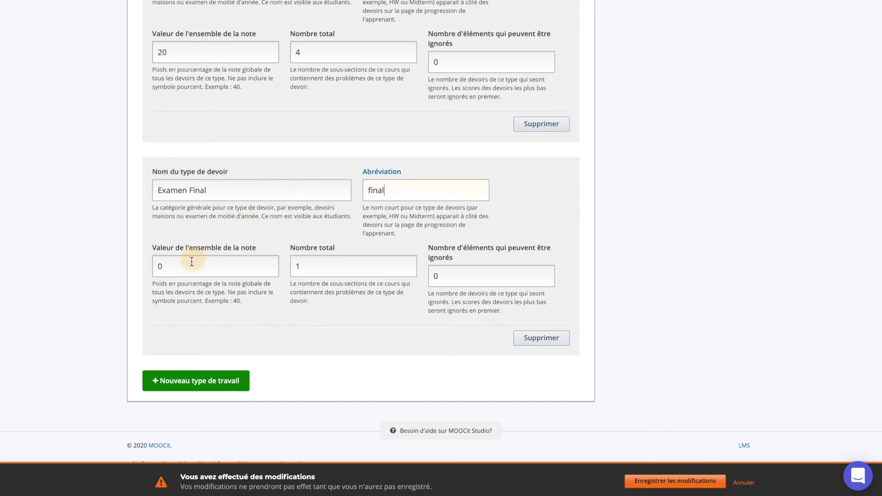
pyautogui.press('BackSpace')
pyautogui.write('80')
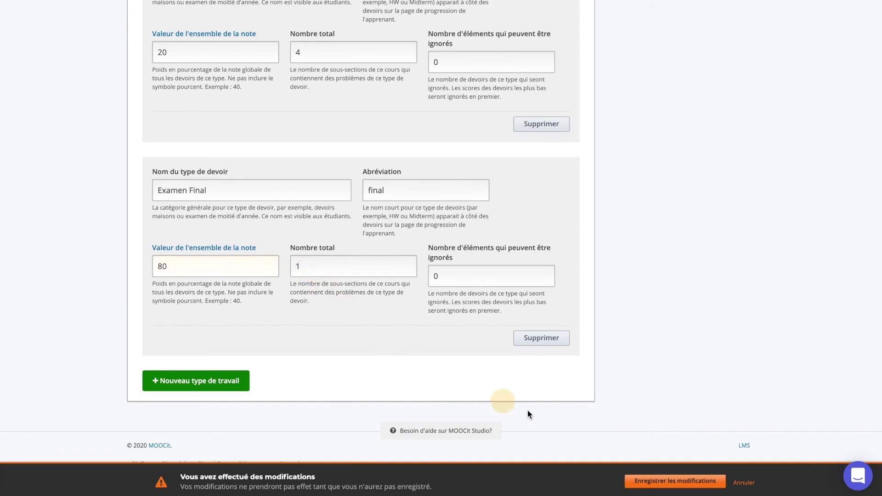
pyautogui.click(639, 486)
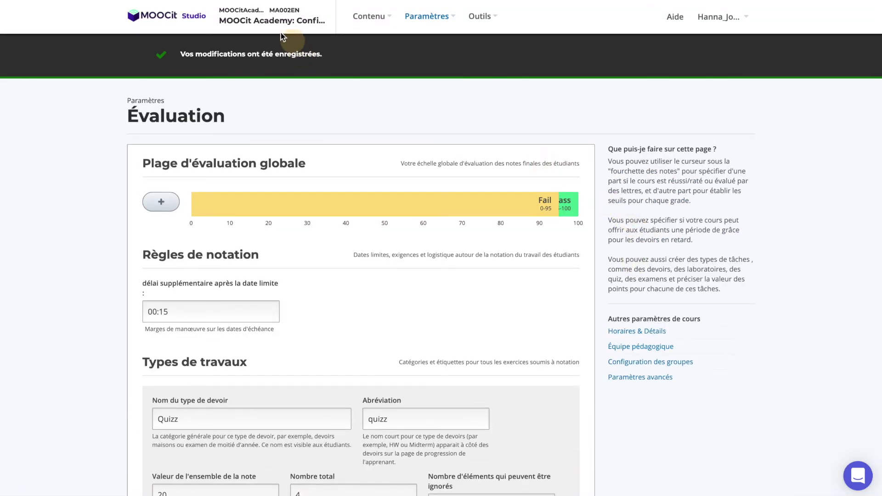
# Open the course outline with all sections expanded and set Subsection 1.3 to be graded as Quizz
pyautogui.click(269, 24)
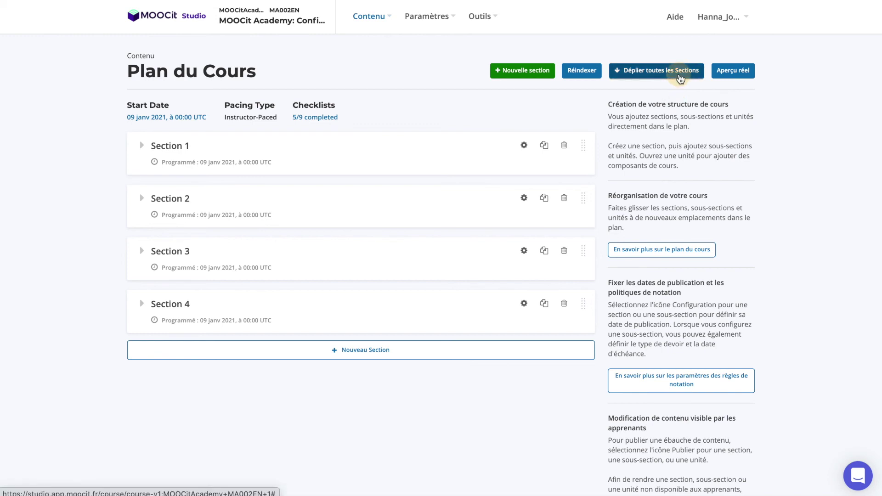
pyautogui.click(680, 74)
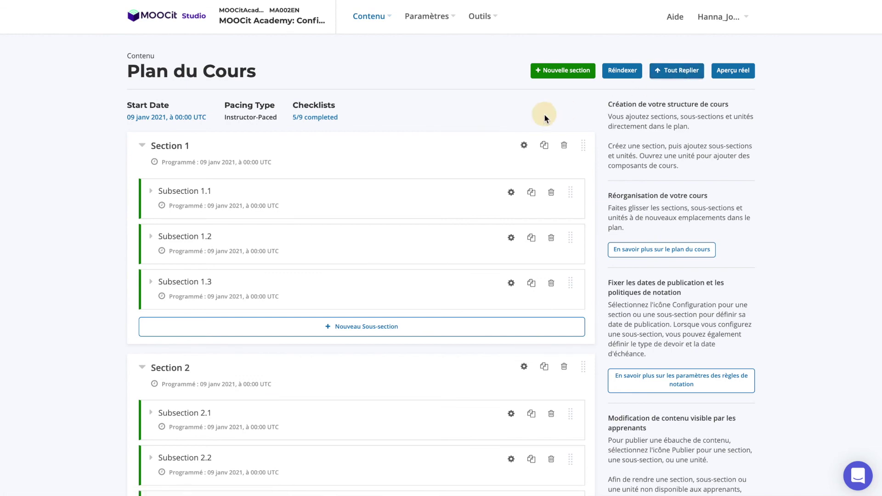
pyautogui.click(511, 284)
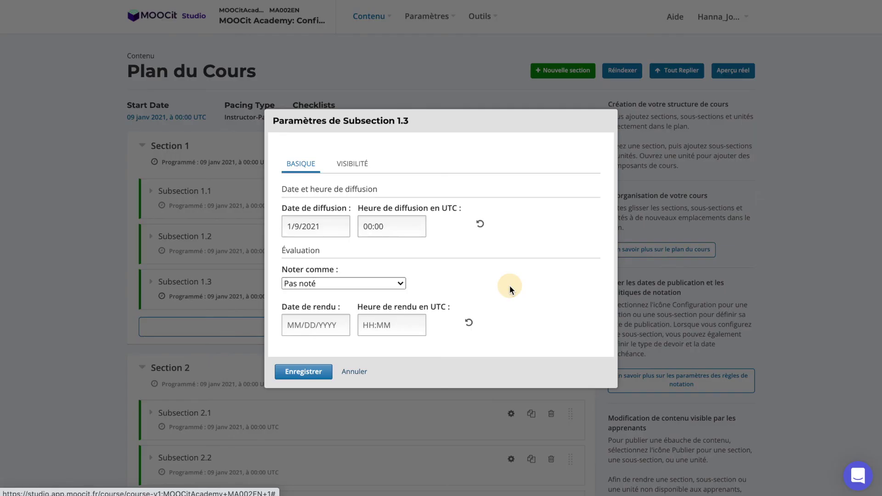
pyautogui.click(400, 283)
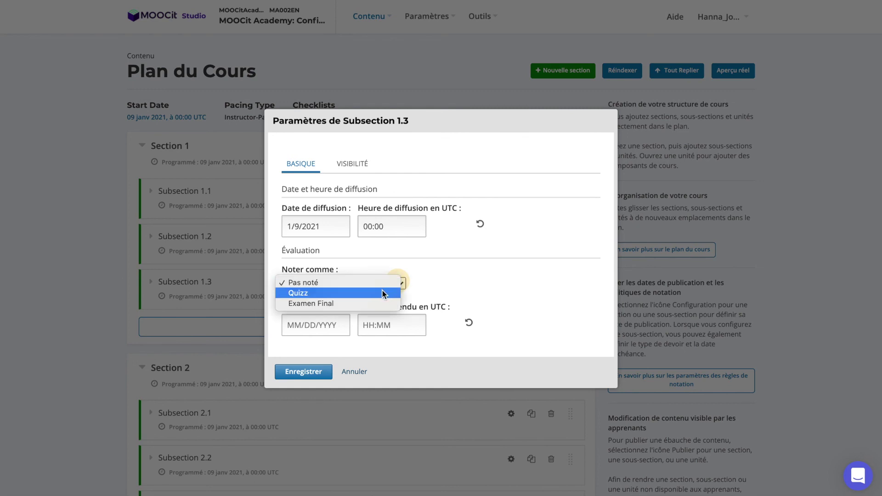
pyautogui.click(382, 293)
pyautogui.click(301, 372)
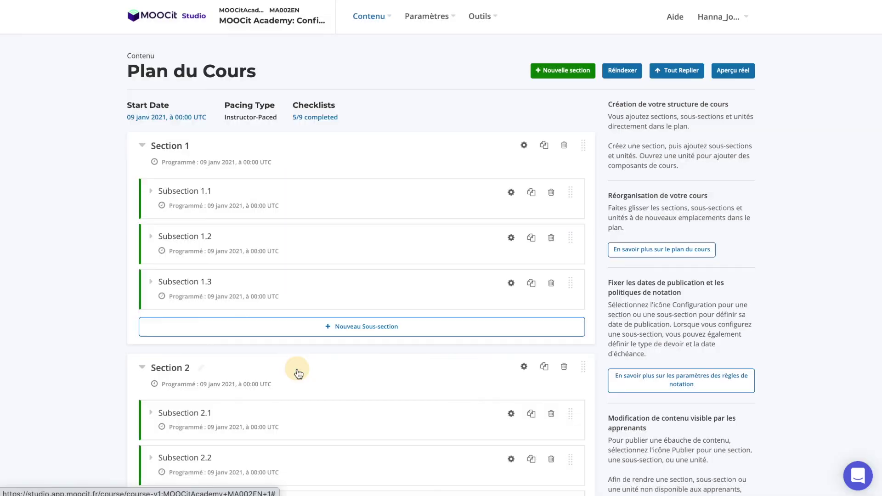
# Set Subsection 2.4 to be graded as Quizz and save its settings
pyautogui.scroll(-3, 380, 368)
pyautogui.click(511, 394)
pyautogui.click(359, 283)
pyautogui.click(359, 291)
pyautogui.click(301, 371)
# Set Subsection 3.3 to be graded as Quizz and save its settings
pyautogui.scroll(-5, 343, 390)
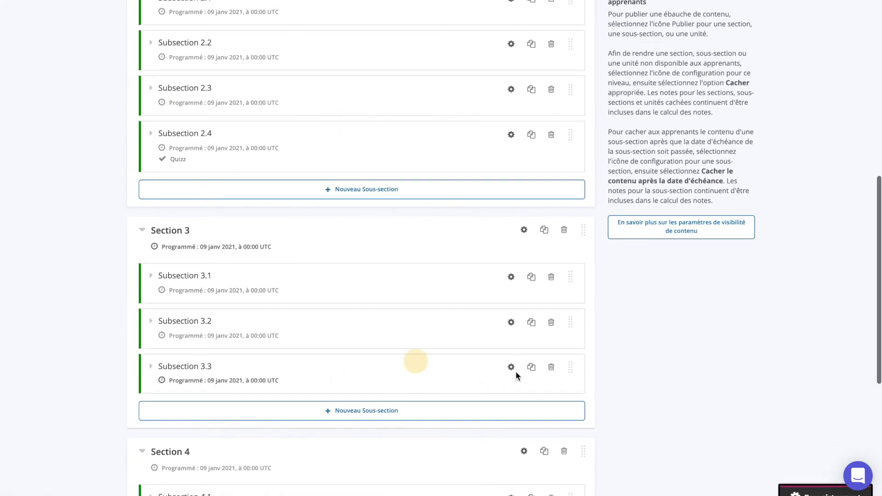
pyautogui.click(511, 367)
pyautogui.click(363, 283)
pyautogui.click(359, 291)
pyautogui.click(301, 371)
# Set Subsection 4.2 to be graded as Quizz and save its settings
pyautogui.scroll(-5, 321, 375)
pyautogui.click(511, 268)
pyautogui.click(366, 284)
pyautogui.click(347, 293)
pyautogui.click(296, 372)
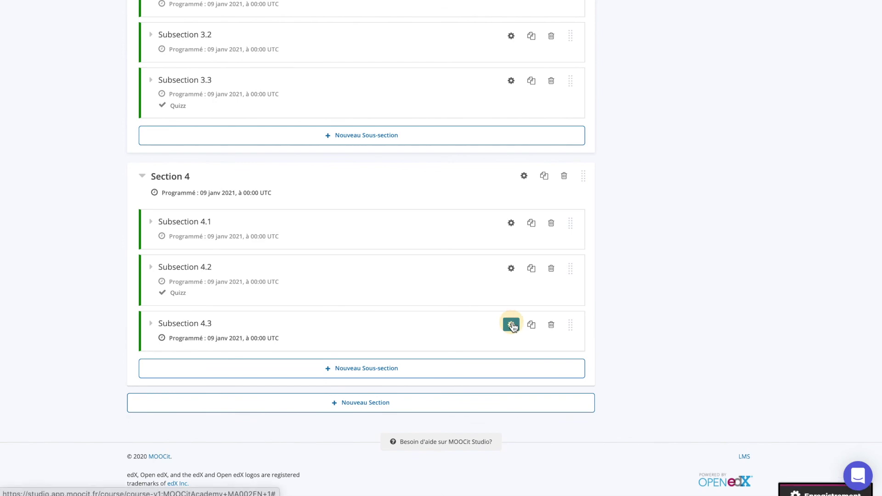
# Set Subsection 4.3 to be graded as Examen Final and save its settings
pyautogui.click(511, 325)
pyautogui.click(362, 281)
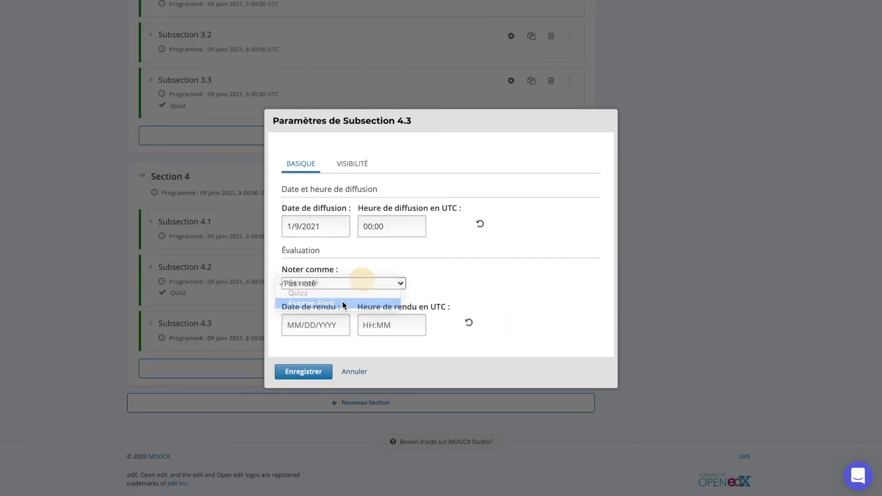
pyautogui.click(343, 304)
pyautogui.click(304, 372)
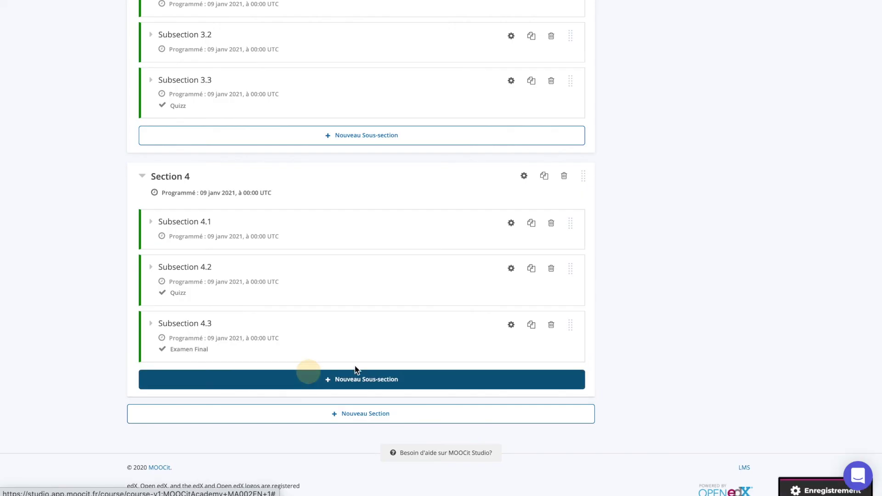